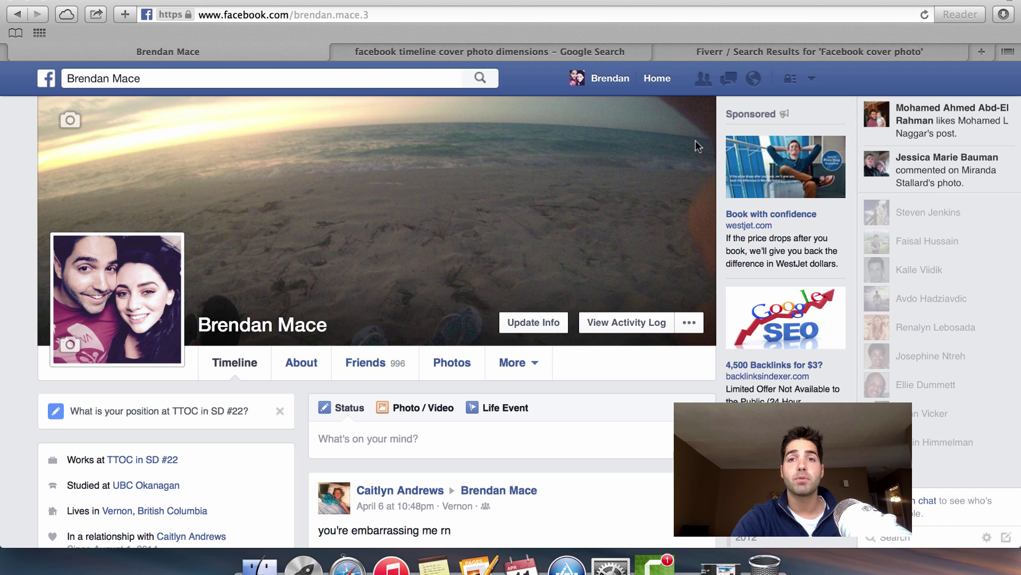
- Open the account menu from the down arrow on the profile's blue header
{"action": "left_click", "coordinate": [813, 81]}
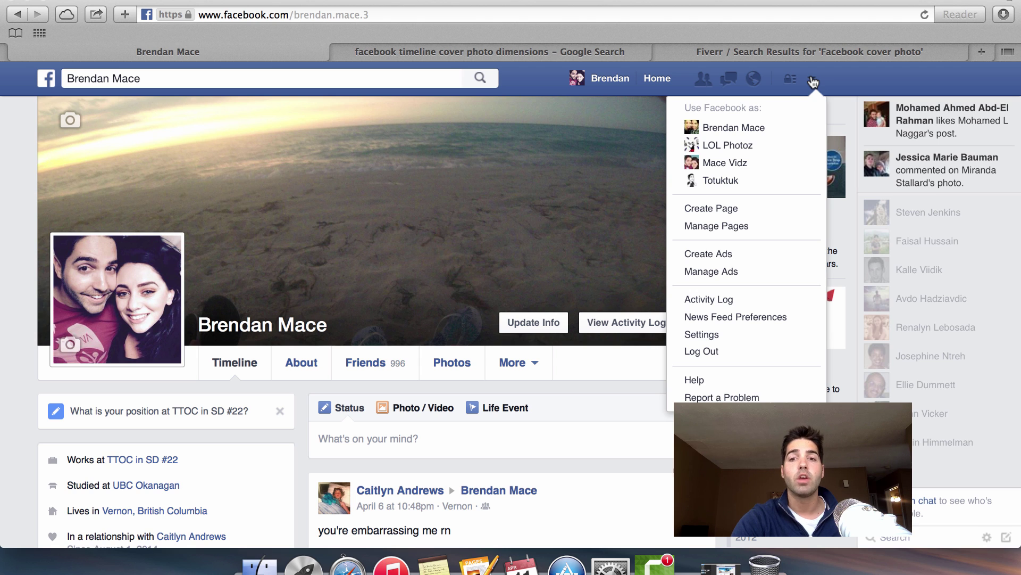
- Start a new Page and browse the page-type tiles to the Company, Organization or Institution form
{"action": "left_click", "coordinate": [764, 213]}
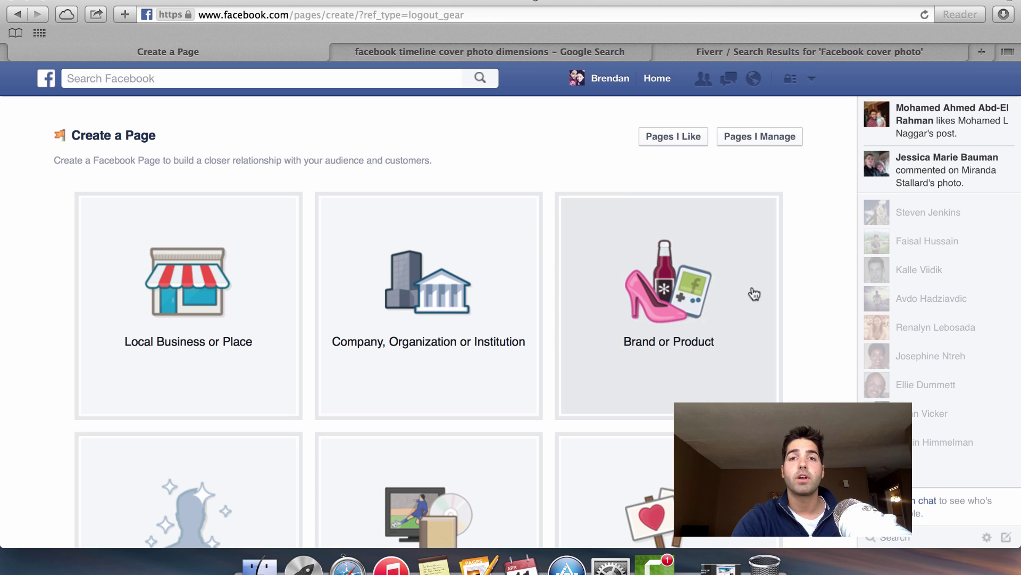
{"action": "scroll", "coordinate": [818, 367], "scroll_direction": "down", "scroll_amount": 2}
{"action": "scroll", "coordinate": [817, 363], "scroll_direction": "down", "scroll_amount": 2}
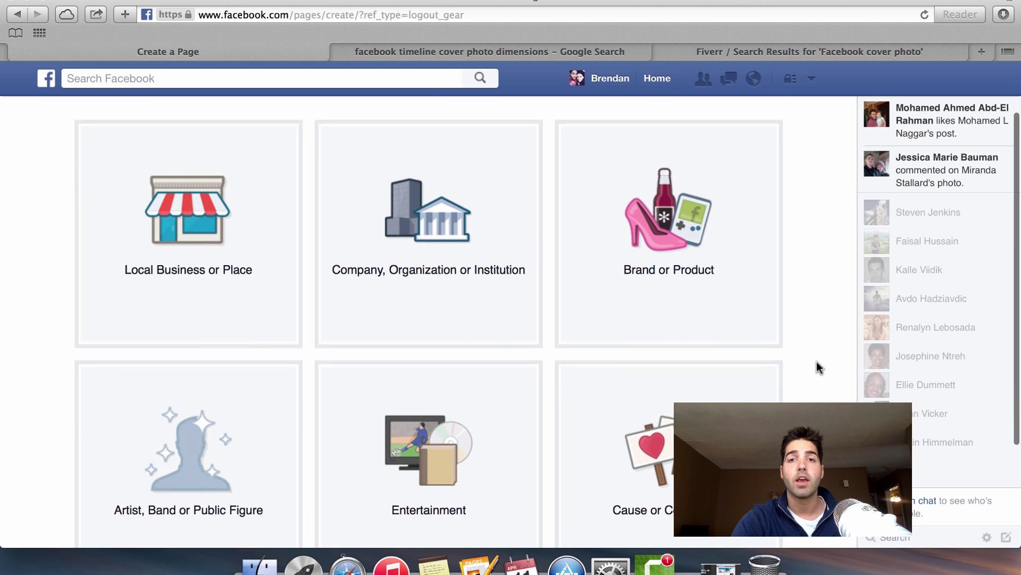
{"action": "scroll", "coordinate": [818, 367], "scroll_direction": "up", "scroll_amount": 1}
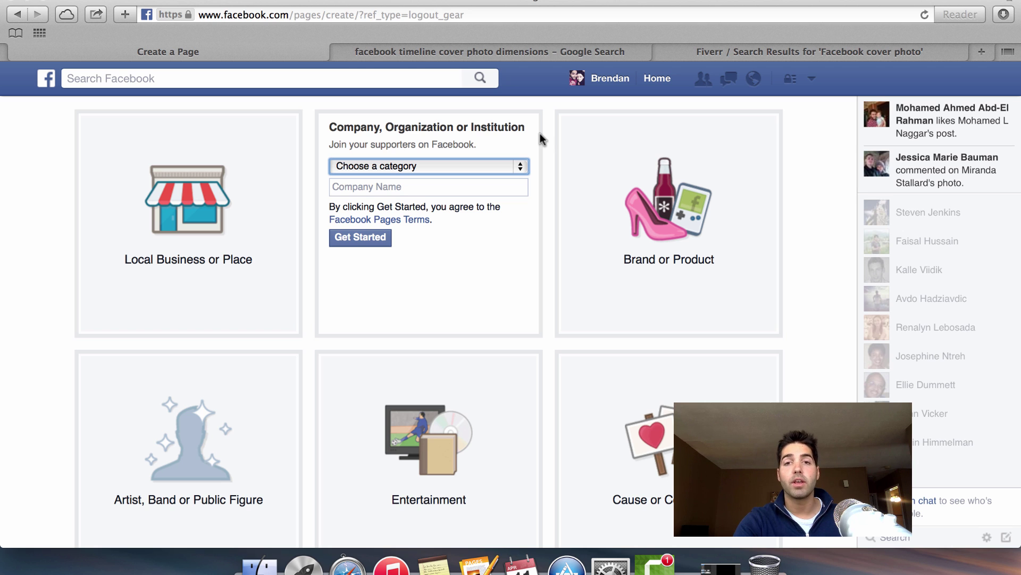
- Submit an Internet/Software company page using the owner's name as Company Name, with the typo corrected
{"action": "left_click", "coordinate": [520, 167]}
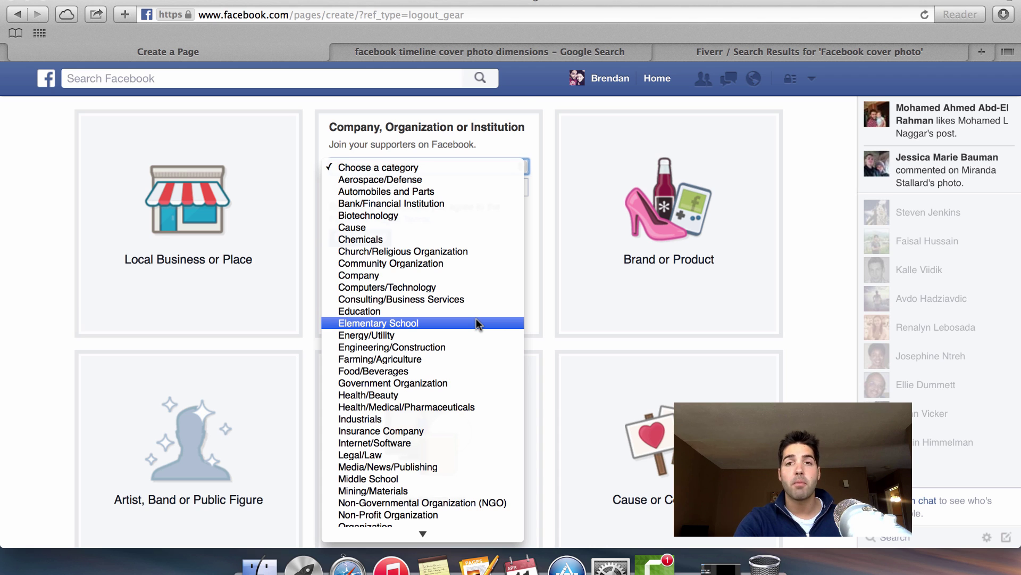
{"action": "scroll", "coordinate": [477, 323], "scroll_direction": "down", "scroll_amount": 3}
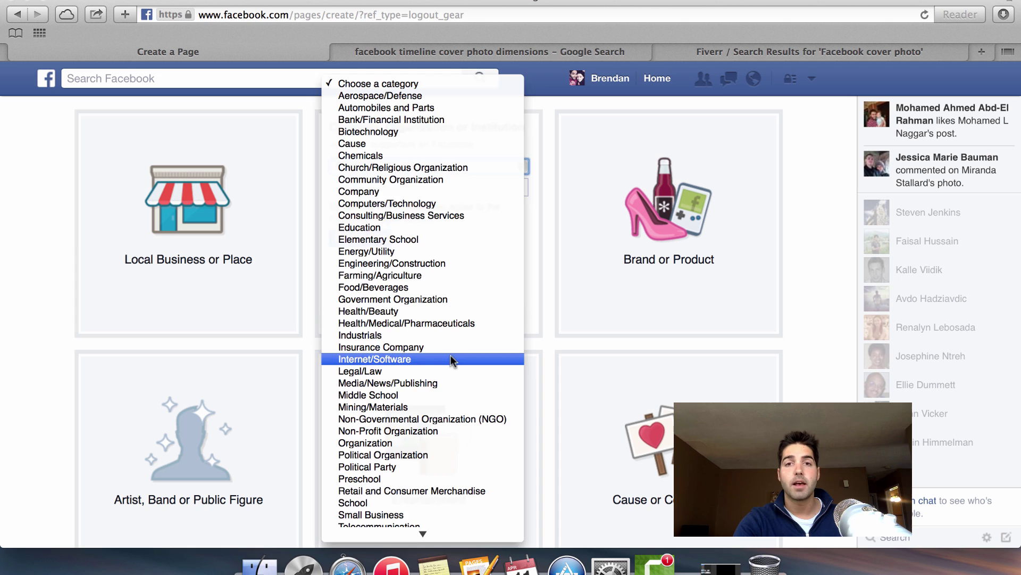
{"action": "left_click", "coordinate": [451, 358]}
{"action": "left_click", "coordinate": [456, 183]}
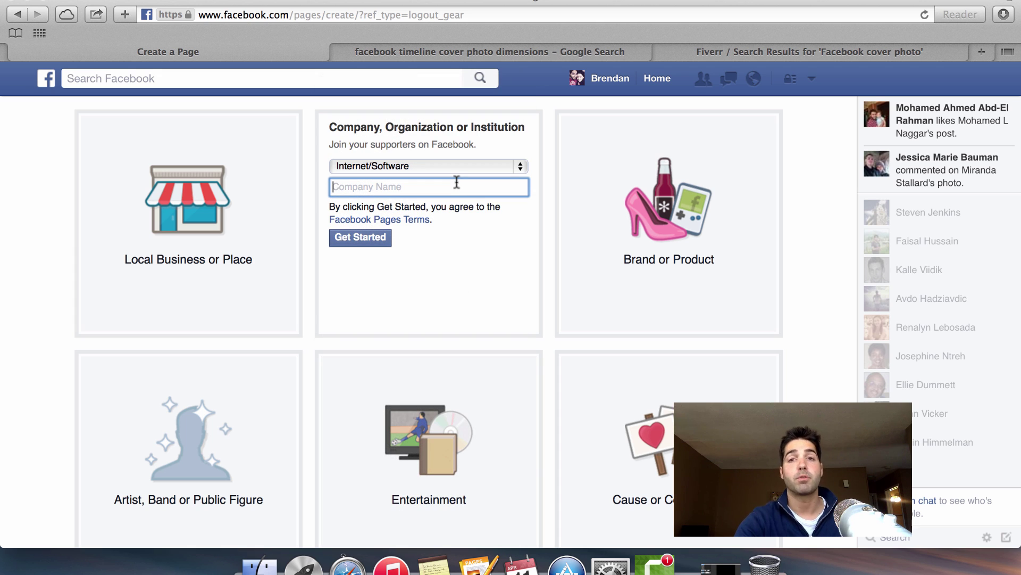
{"action": "type", "text": "Brendan Macre"}
{"action": "key", "text": "BackSpace"}
{"action": "key", "text": "BackSpace"}
{"action": "type", "text": "e"}
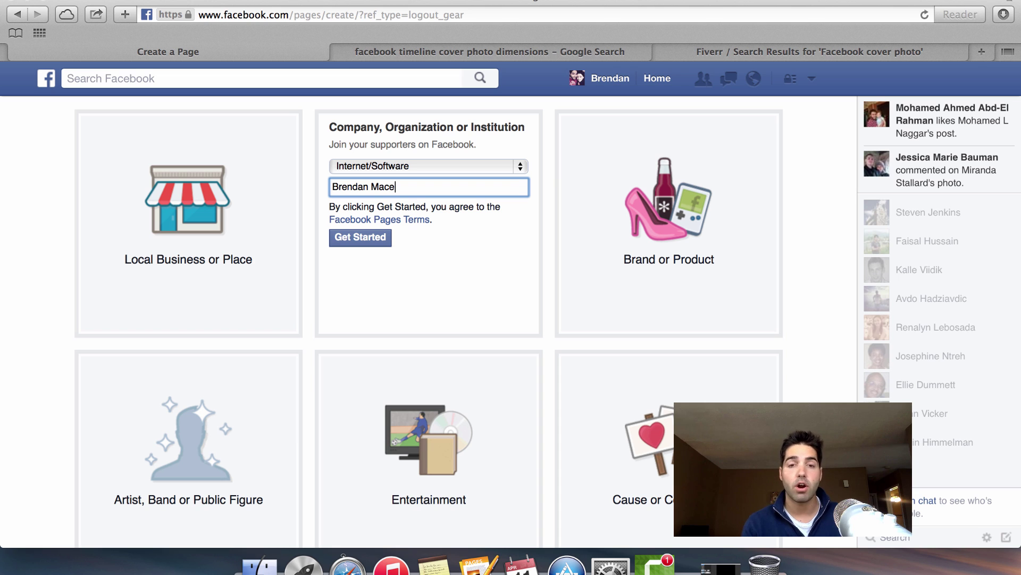
{"action": "left_click", "coordinate": [366, 239]}
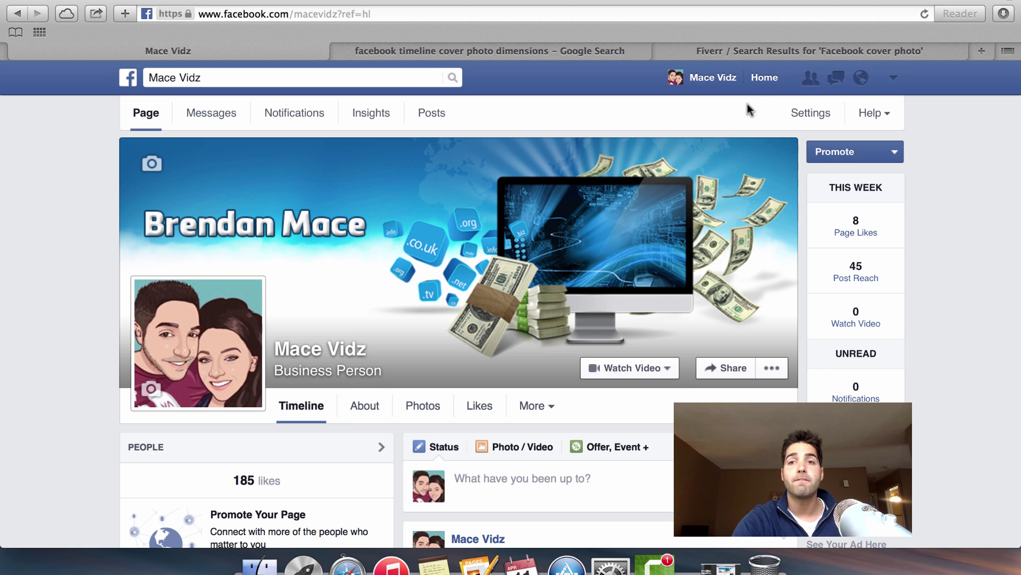
- Bring up the Fiverr search results for 'Facebook cover photo' designs
{"action": "left_click", "coordinate": [789, 46]}
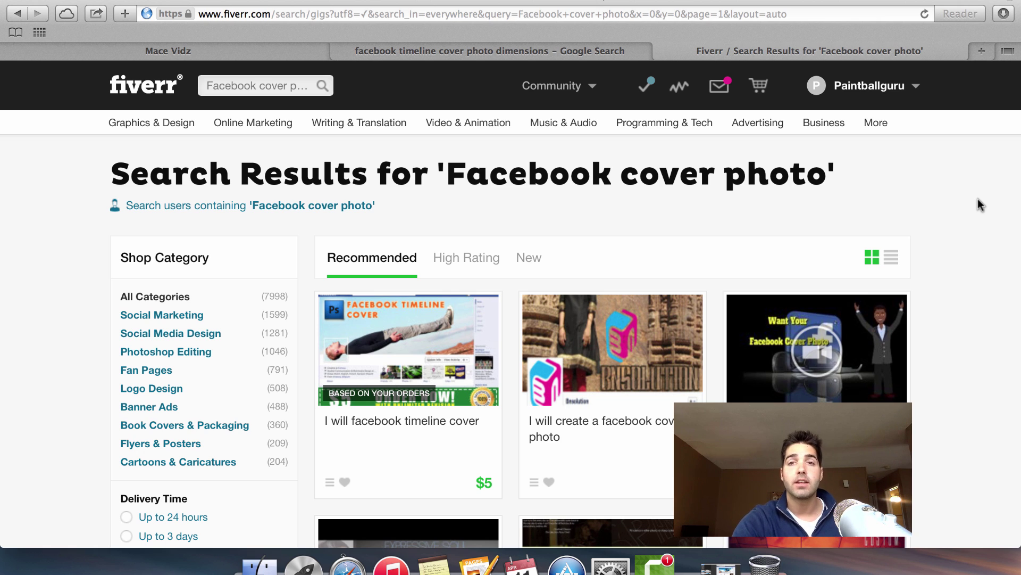
- Sort the 'Facebook cover photo' gigs by High Rating and scroll through the $5 results
{"action": "scroll", "coordinate": [978, 199], "scroll_direction": "down", "scroll_amount": 1}
{"action": "scroll", "coordinate": [978, 199], "scroll_direction": "up", "scroll_amount": 1}
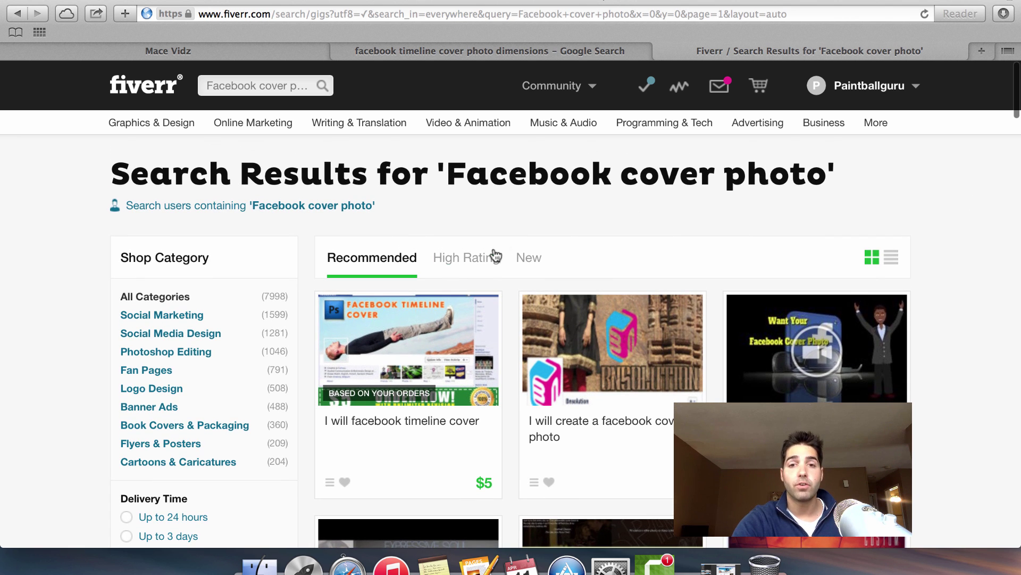
{"action": "left_click", "coordinate": [480, 263]}
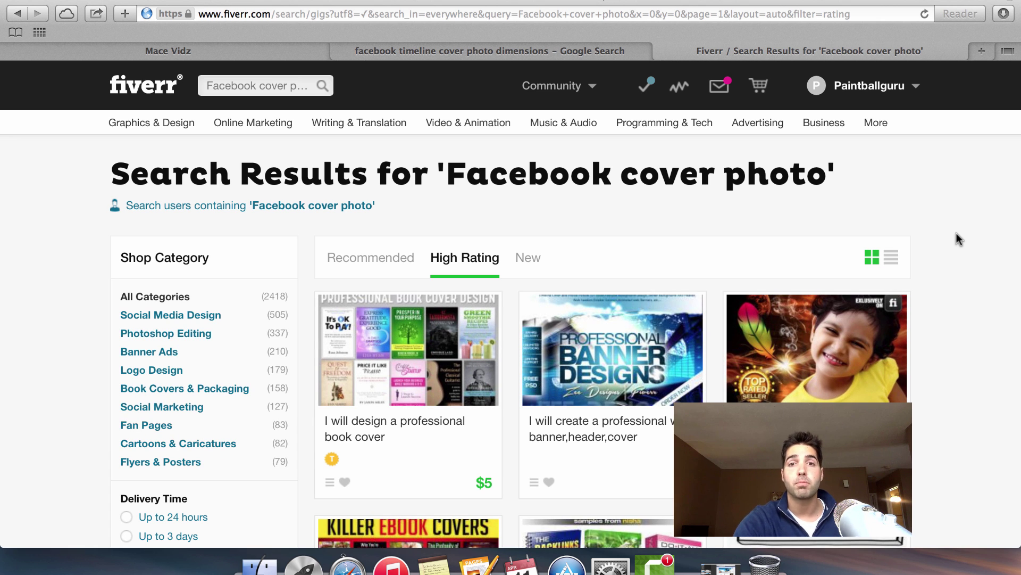
{"action": "scroll", "coordinate": [957, 233], "scroll_direction": "down", "scroll_amount": 2}
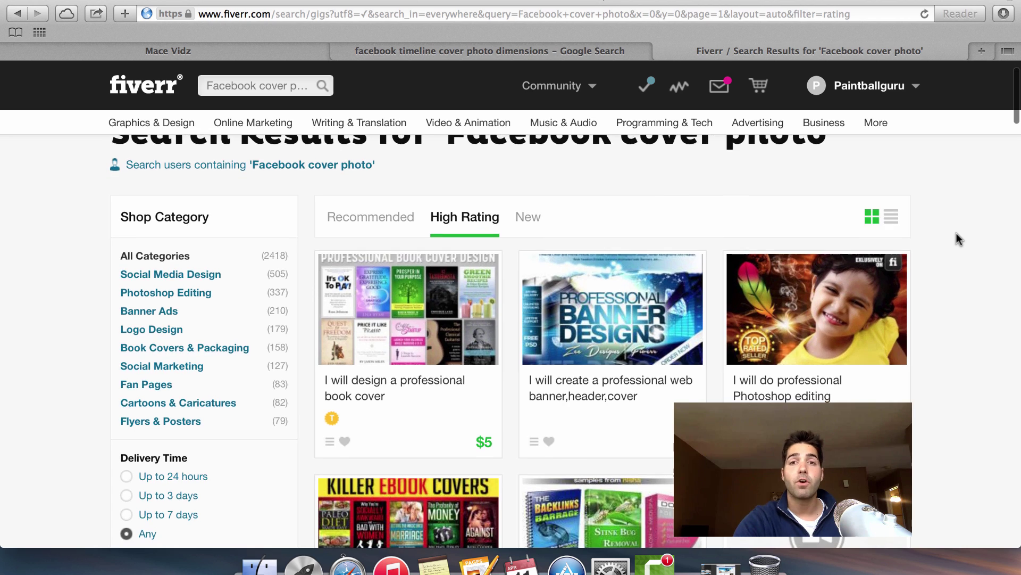
{"action": "scroll", "coordinate": [957, 237], "scroll_direction": "down", "scroll_amount": 4}
{"action": "scroll", "coordinate": [957, 233], "scroll_direction": "down", "scroll_amount": 12}
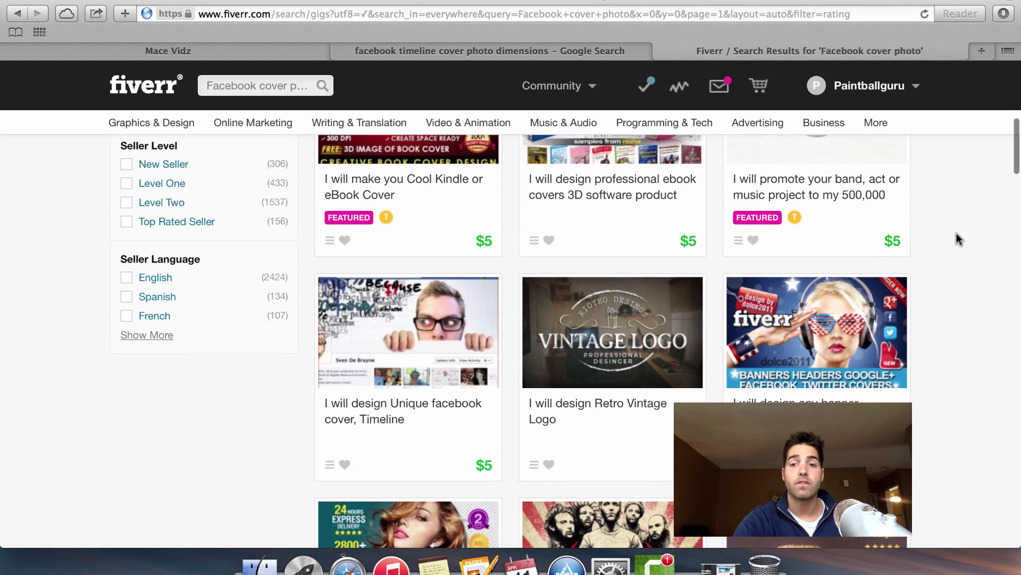
{"action": "scroll", "coordinate": [956, 239], "scroll_direction": "up", "scroll_amount": 5}
{"action": "scroll", "coordinate": [957, 239], "scroll_direction": "up", "scroll_amount": 2}
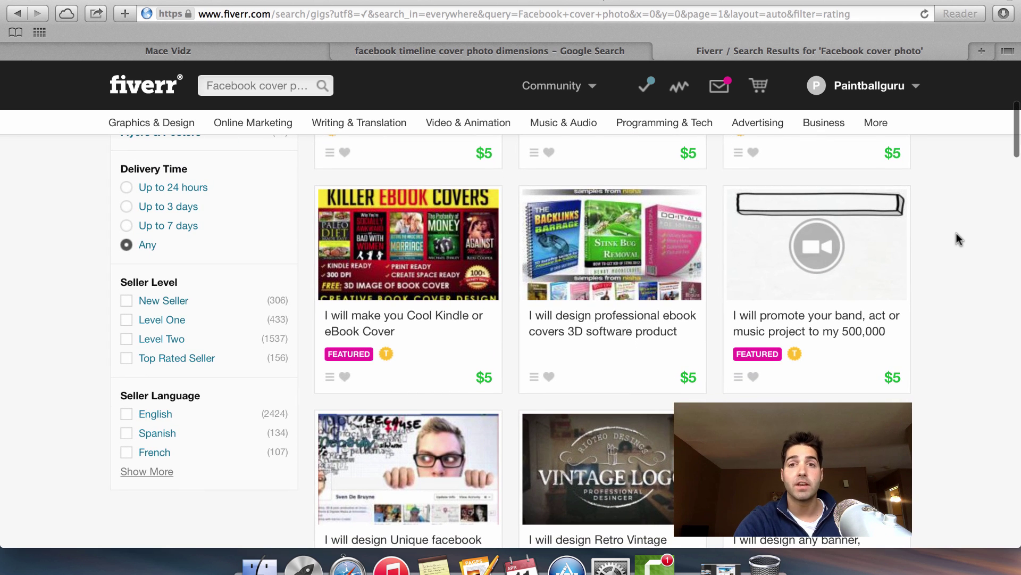
{"action": "scroll", "coordinate": [957, 233], "scroll_direction": "down", "scroll_amount": 4}
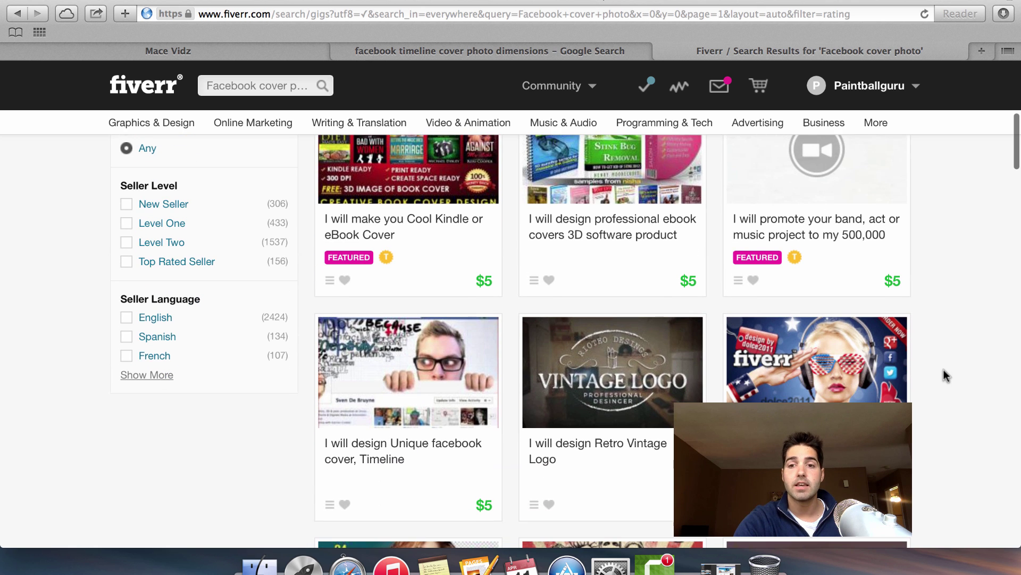
- View the top-rated banner, header and cover design gig, then return to the Facebook business page
{"action": "left_click", "coordinate": [817, 367]}
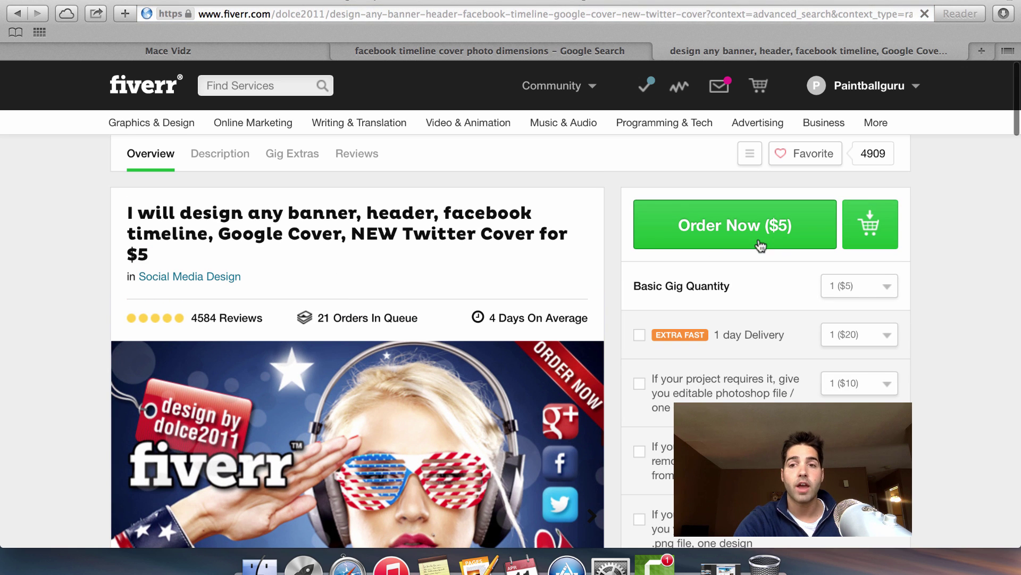
{"action": "scroll", "coordinate": [462, 335], "scroll_direction": "down", "scroll_amount": 5}
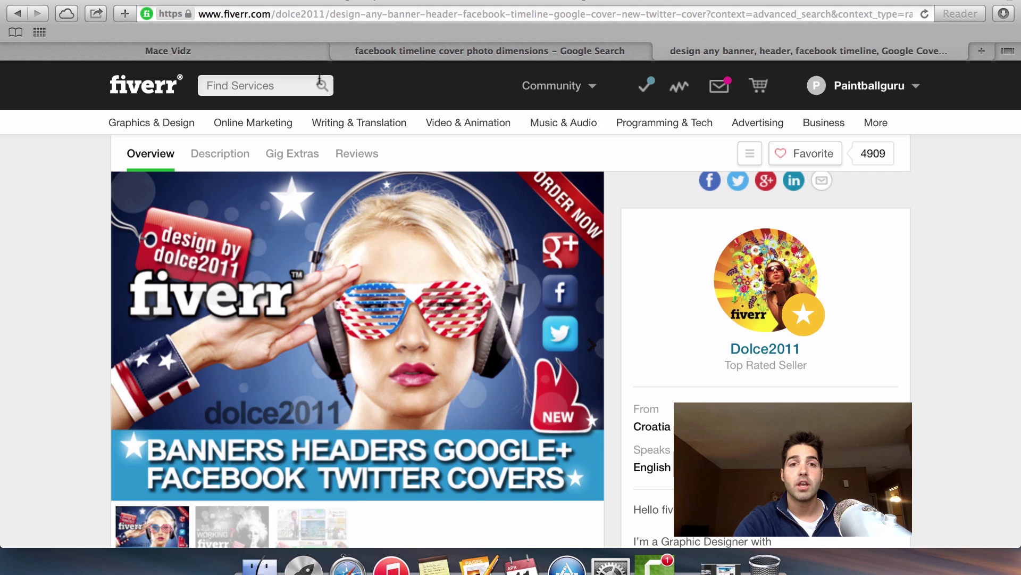
{"action": "left_click", "coordinate": [297, 49]}
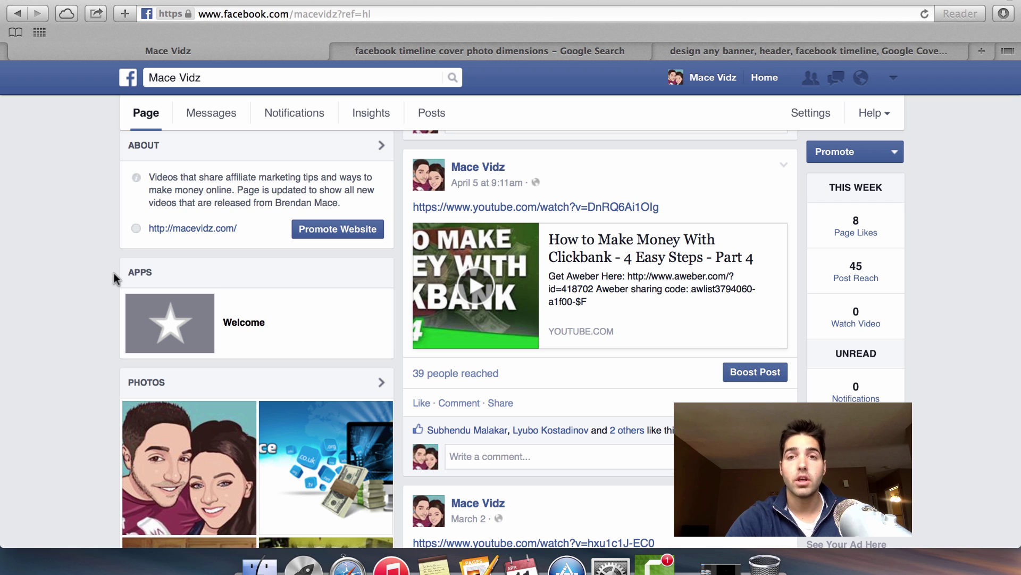
- Scroll through the business page timeline toward its Welcome app landing tab
{"action": "scroll", "coordinate": [114, 272], "scroll_direction": "down", "scroll_amount": 2}
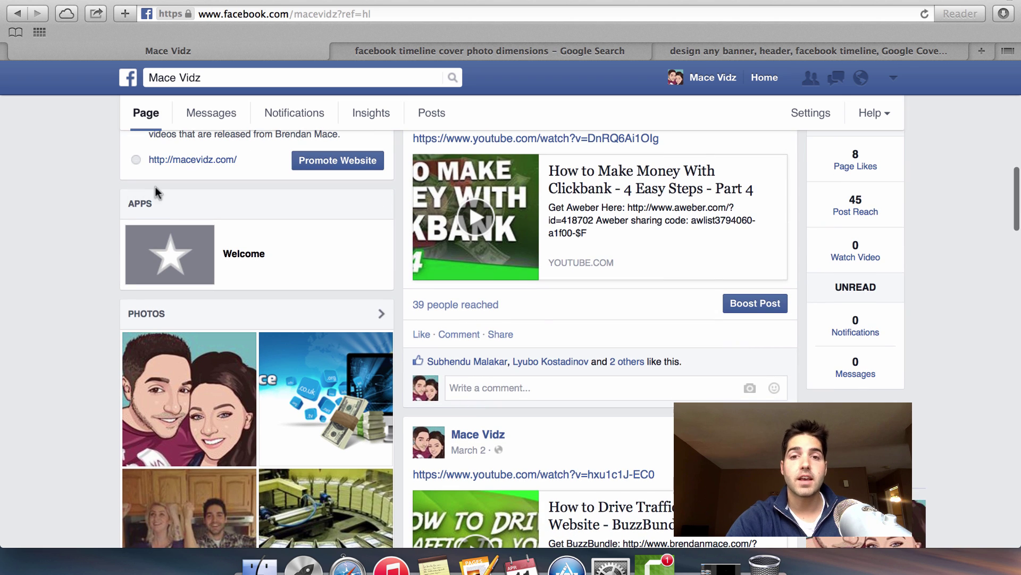
{"action": "scroll", "coordinate": [539, 318], "scroll_direction": "up", "scroll_amount": 3}
{"action": "scroll", "coordinate": [539, 318], "scroll_direction": "up", "scroll_amount": 1}
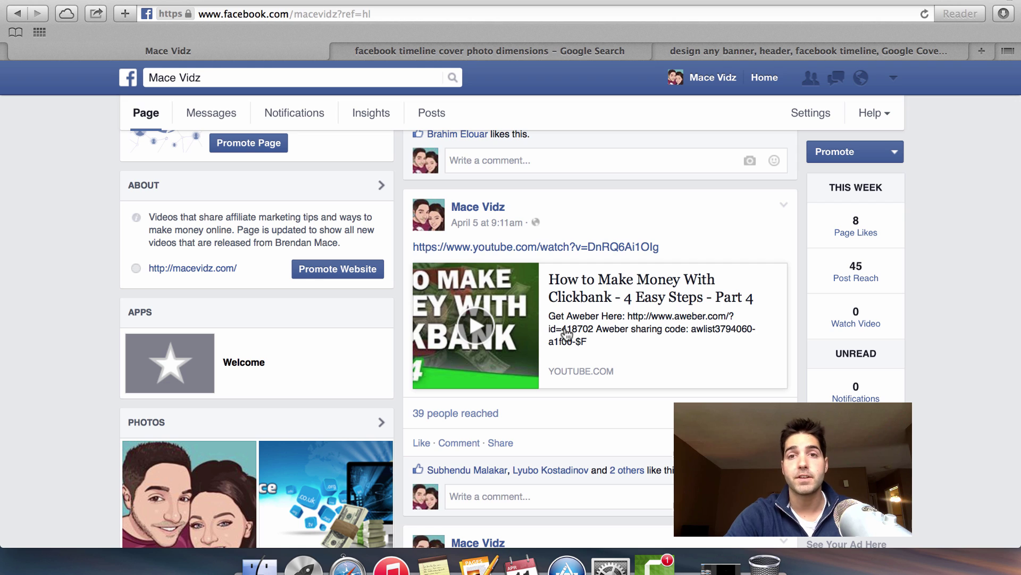
{"action": "scroll", "coordinate": [567, 334], "scroll_direction": "down", "scroll_amount": 5}
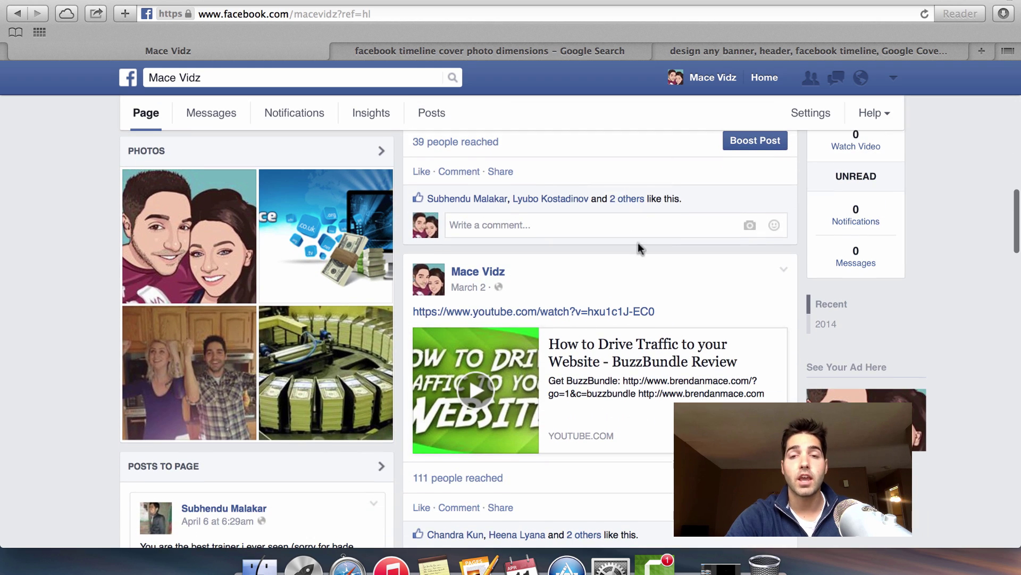
{"action": "scroll", "coordinate": [640, 330], "scroll_direction": "down", "scroll_amount": 6}
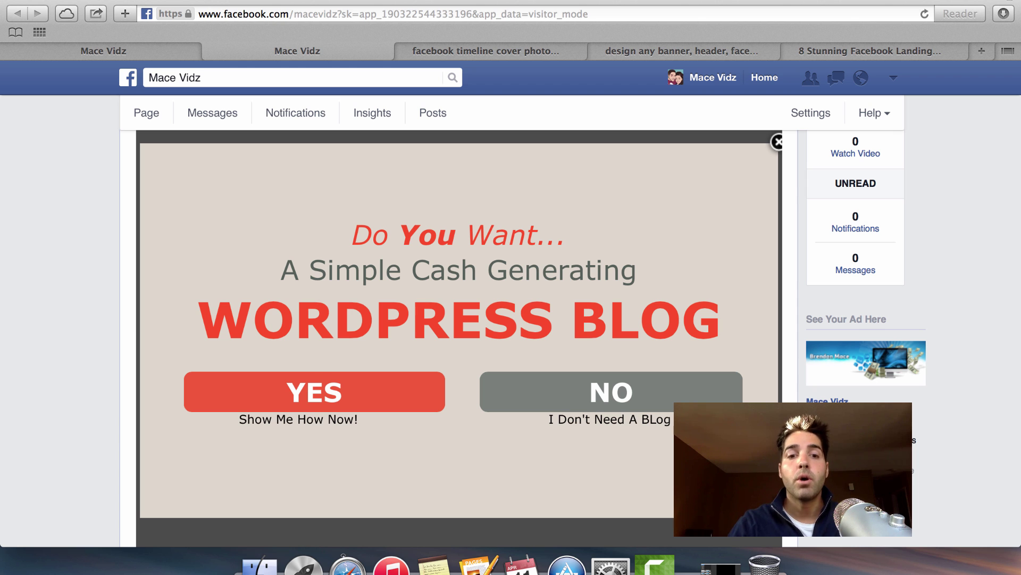
- Choose YES on the WordPress Blog landing page, then close the email sign-up popup
{"action": "left_click", "coordinate": [333, 394]}
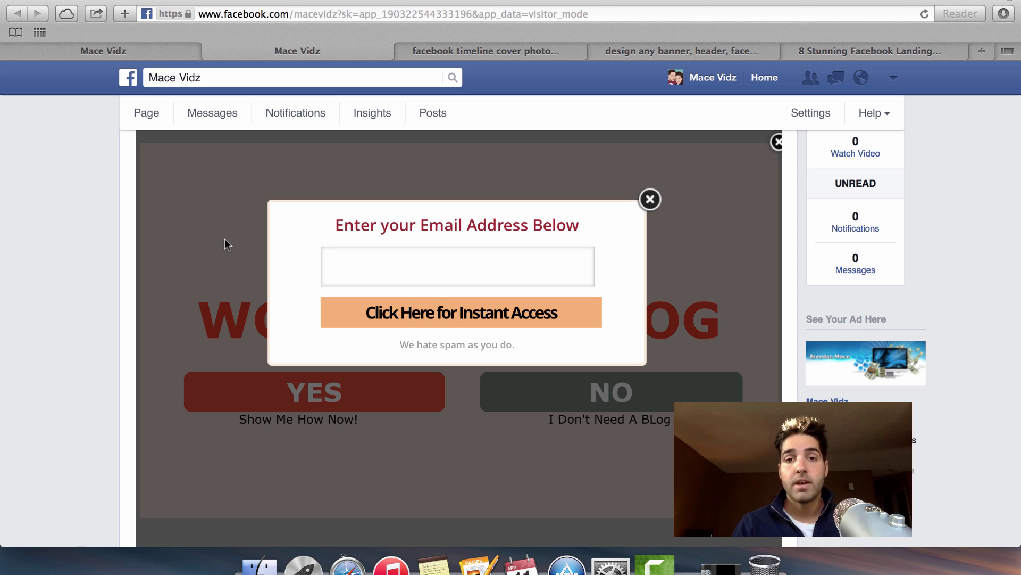
{"action": "left_click", "coordinate": [642, 201]}
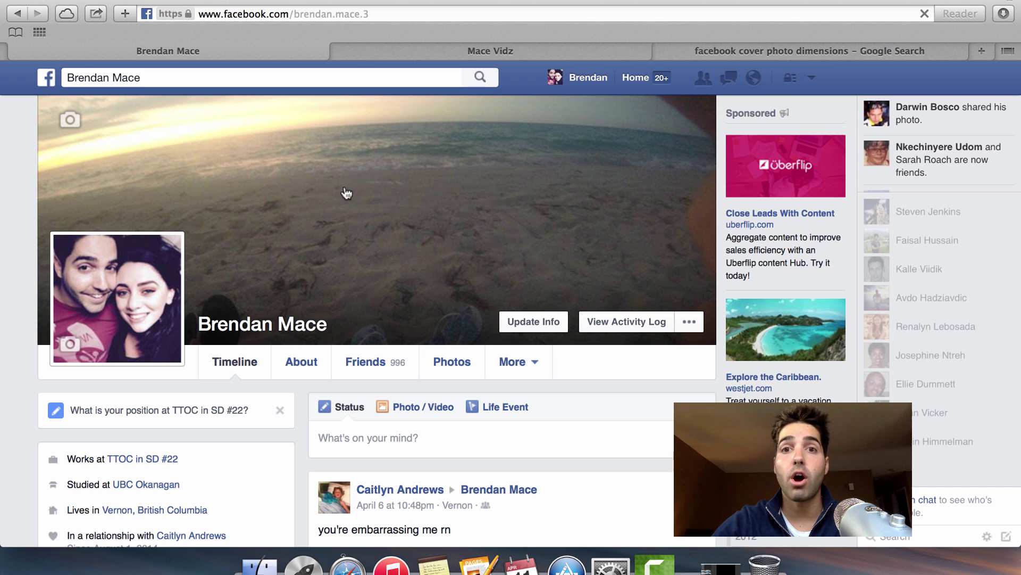
- Return from the profile to the business page timeline with its branded cover photo
{"action": "left_click", "coordinate": [814, 80]}
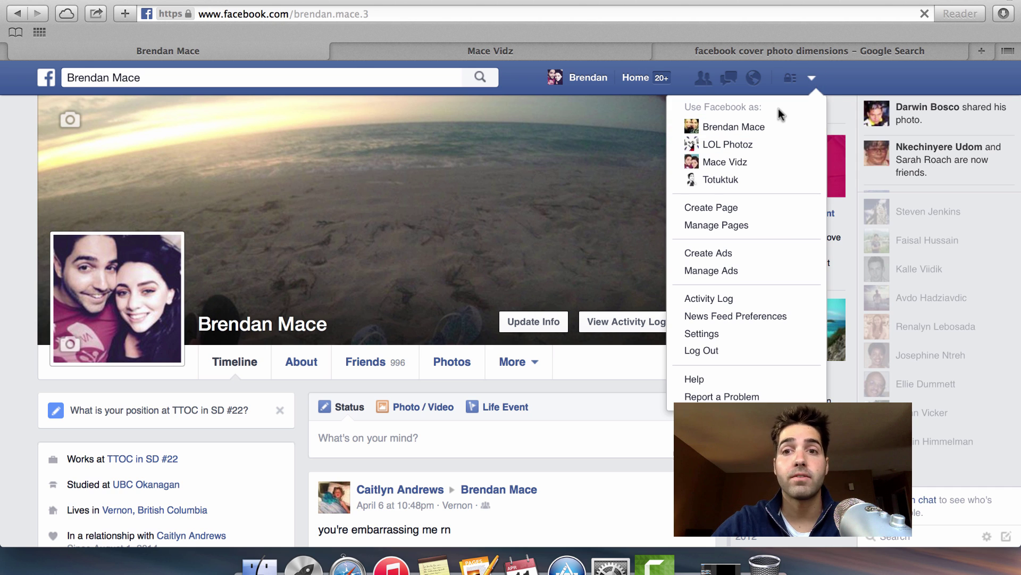
{"action": "left_click", "coordinate": [592, 53]}
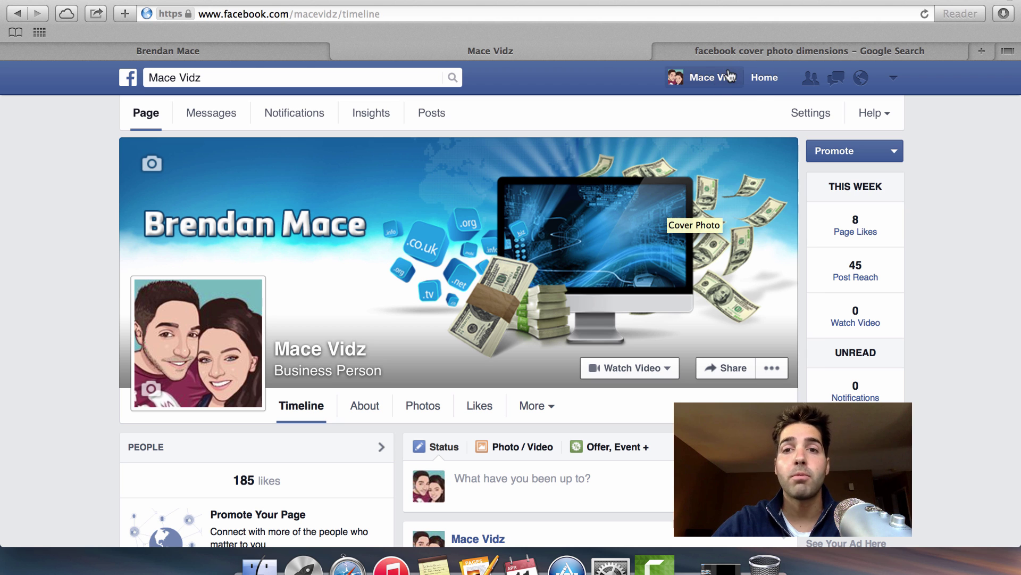
- Show Google's answer for Facebook cover photo size: 851 by 315 pixels on computers
{"action": "left_click", "coordinate": [741, 50]}
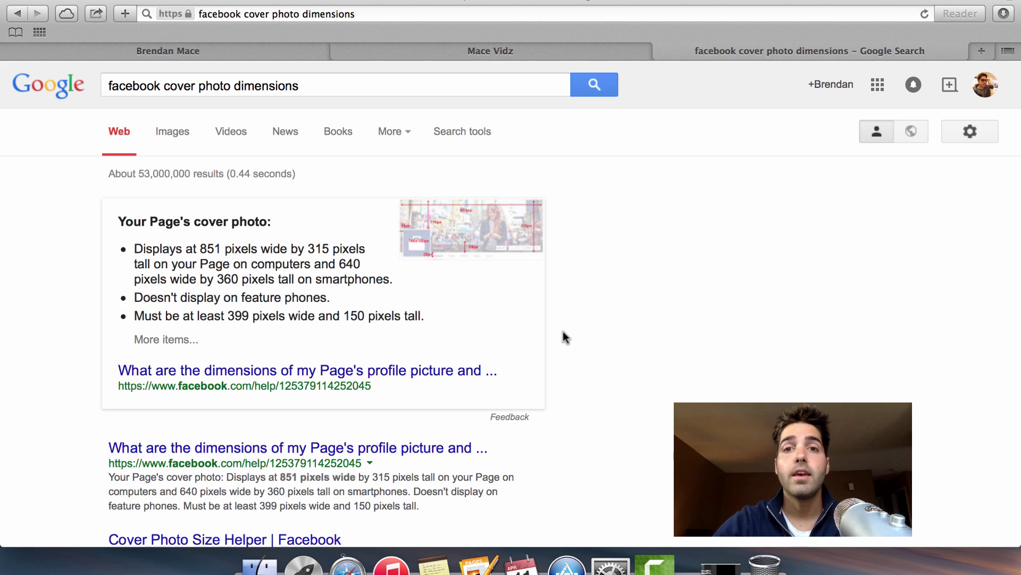